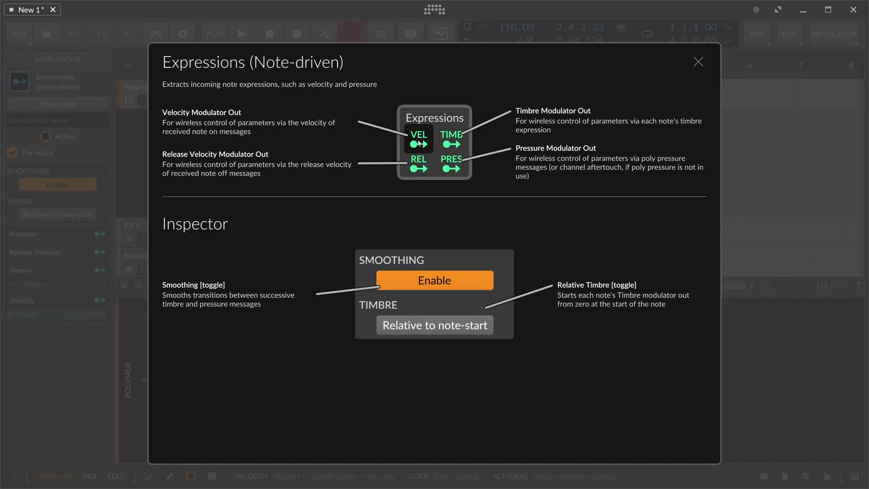
Step: Close the Expressions help page and lower velocity's modulation of the filter cutoff to 81.25
{"action": "left_click", "coordinate": [700, 62]}
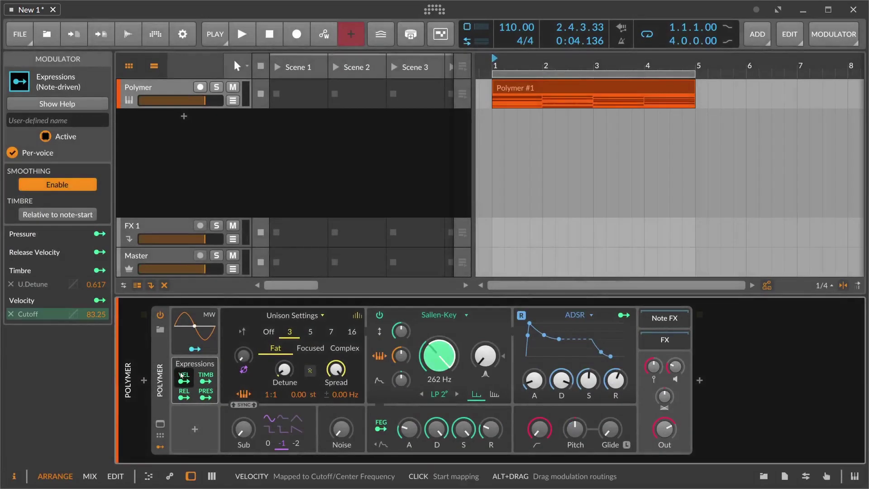
{"action": "left_click", "coordinate": [100, 300]}
{"action": "left_click_drag", "start_coordinate": [439, 355], "coordinate": [419, 369]}
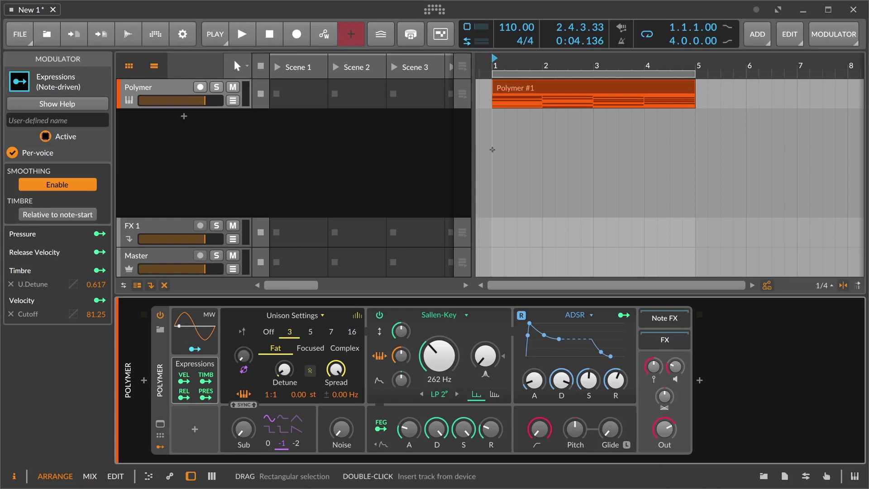
Step: Open the Polymer #1 clip and select only the top E3 note in bar 1
{"action": "double_click", "coordinate": [544, 93]}
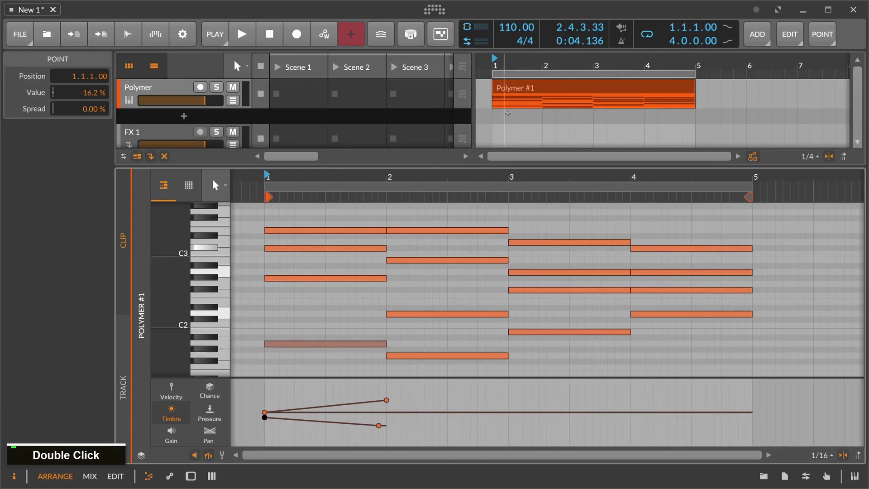
{"action": "left_click_drag", "start_coordinate": [324, 218], "coordinate": [316, 350]}
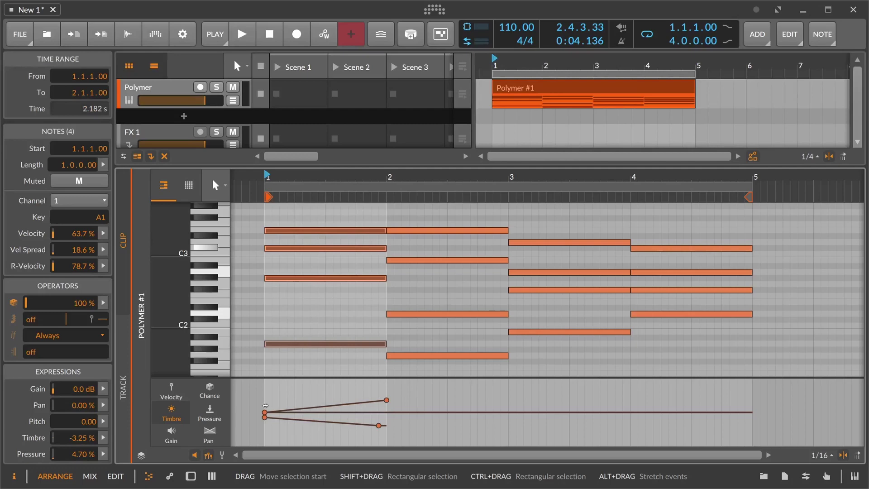
{"action": "left_click", "coordinate": [296, 231]}
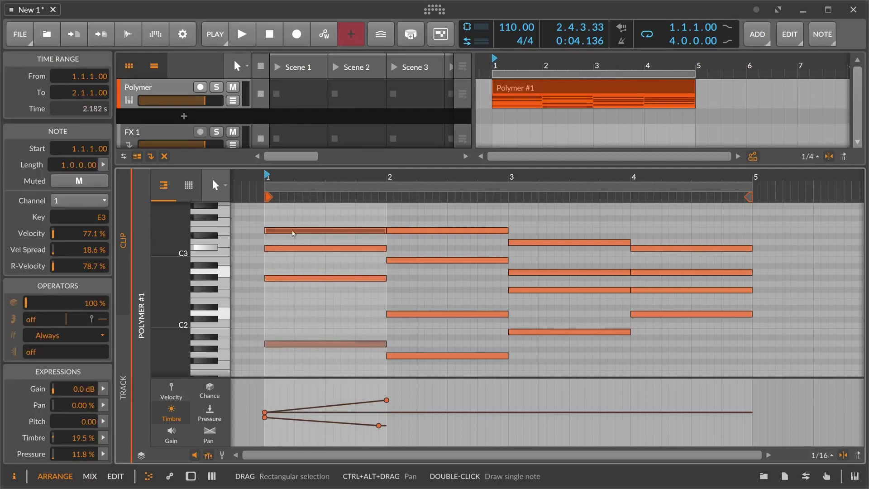
Step: Draw the E3 note's timbre line from 60% down to 11% and bend it into a curve
{"action": "left_click_drag", "start_coordinate": [267, 417], "coordinate": [333, 393]}
{"action": "left_click", "coordinate": [265, 394]}
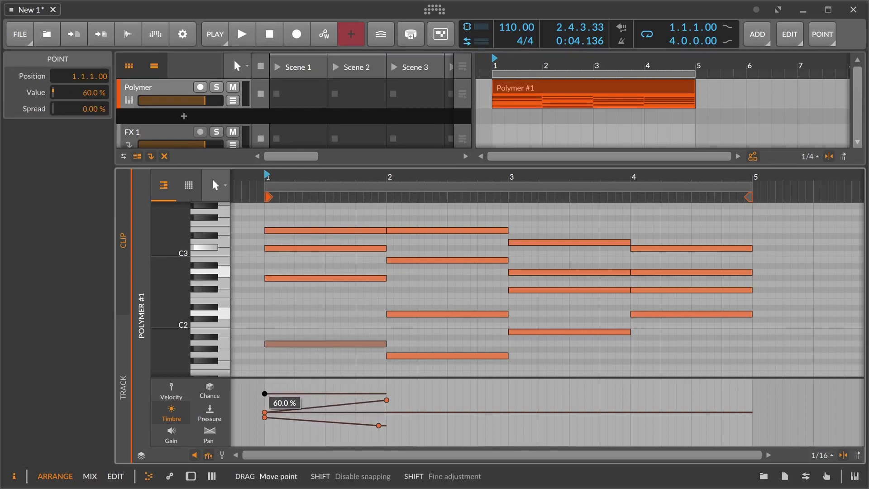
{"action": "left_click_drag", "start_coordinate": [289, 394], "coordinate": [387, 408]}
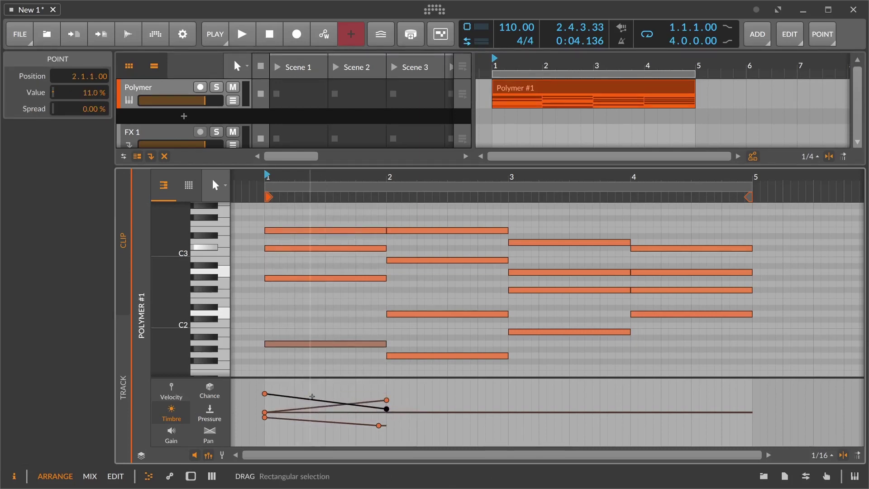
{"action": "key", "text": "alt"}
{"action": "left_click_drag", "start_coordinate": [311, 397], "coordinate": [259, 393]}
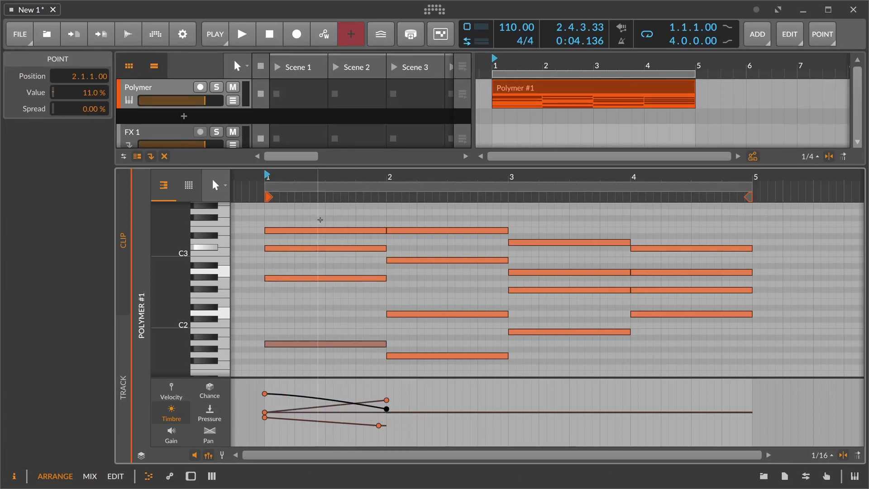
{"action": "left_click", "coordinate": [320, 230]}
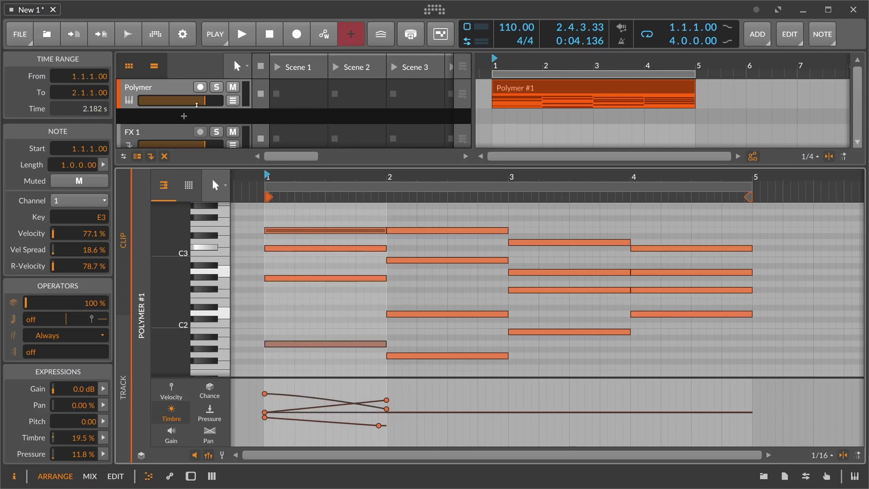
Step: Return to the Polymer device and set timbre's modulation of unison detune to 0.170
{"action": "double_click", "coordinate": [182, 93]}
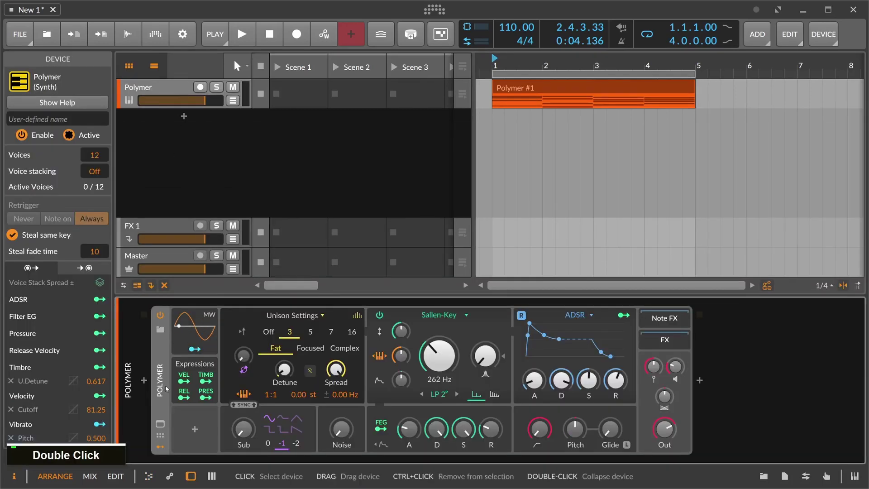
{"action": "left_click", "coordinate": [206, 381]}
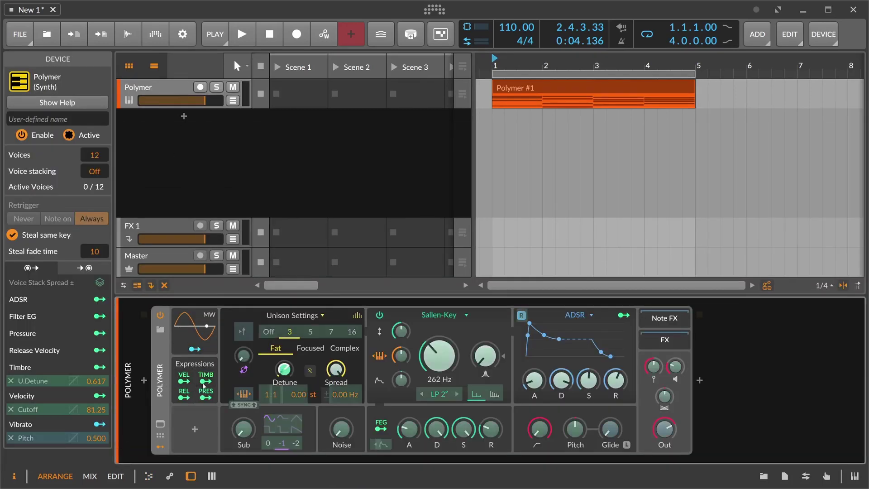
{"action": "left_click_drag", "start_coordinate": [284, 369], "coordinate": [284, 382]}
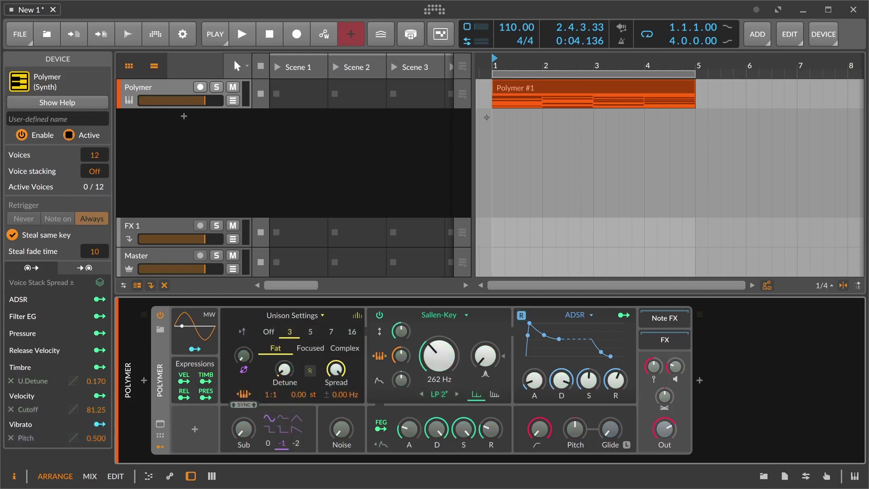
{"action": "left_click", "coordinate": [508, 89]}
{"action": "double_click", "coordinate": [509, 89]}
{"action": "left_click", "coordinate": [246, 393]}
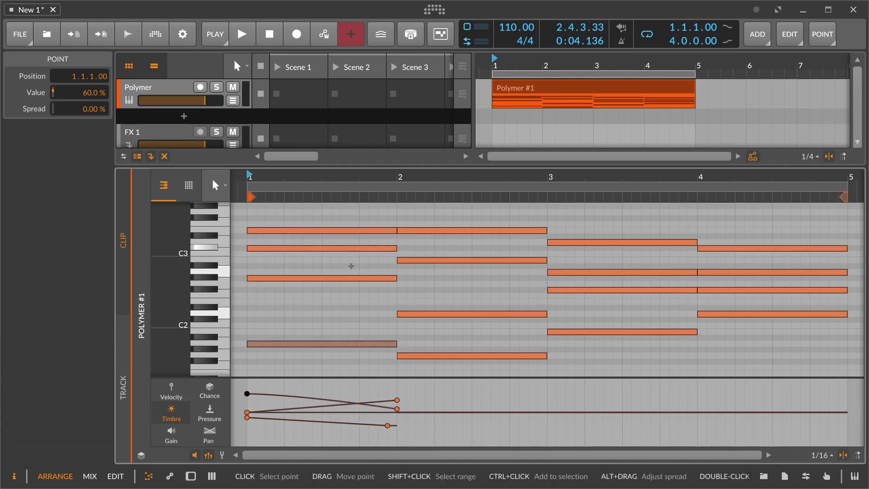
{"action": "left_click", "coordinate": [322, 225]}
{"action": "left_click", "coordinate": [322, 230]}
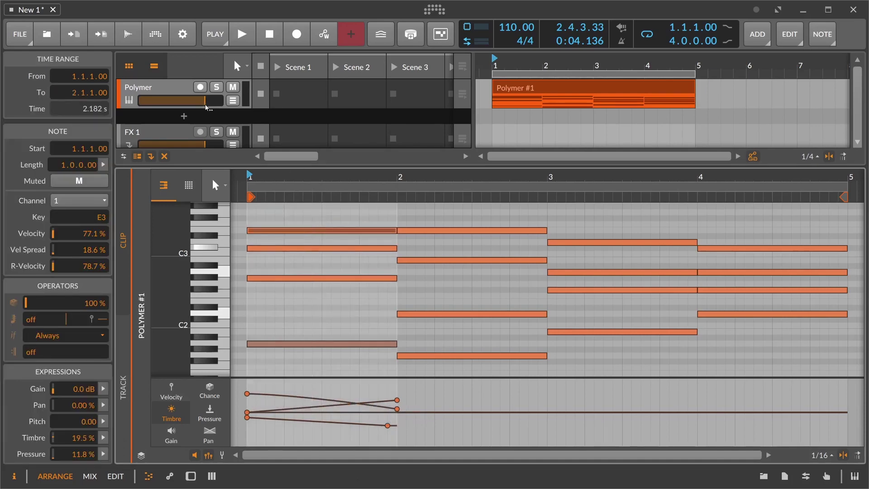
{"action": "left_click", "coordinate": [210, 412]}
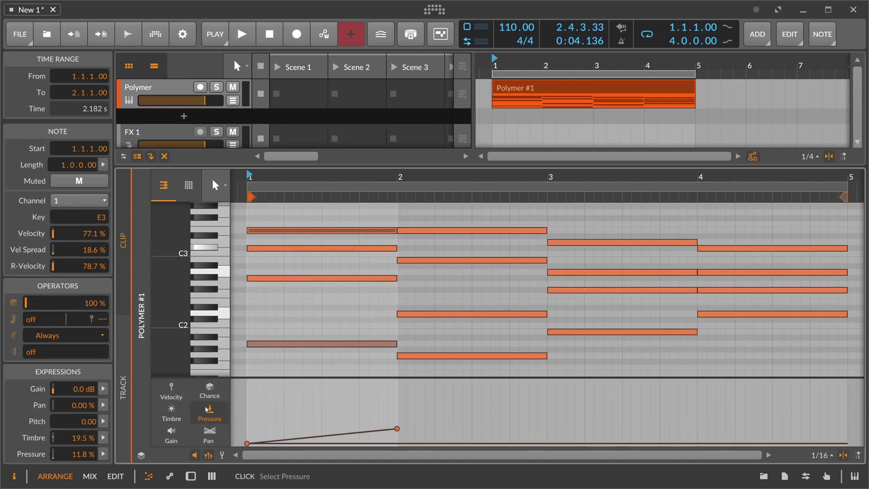
{"action": "left_click", "coordinate": [177, 395]}
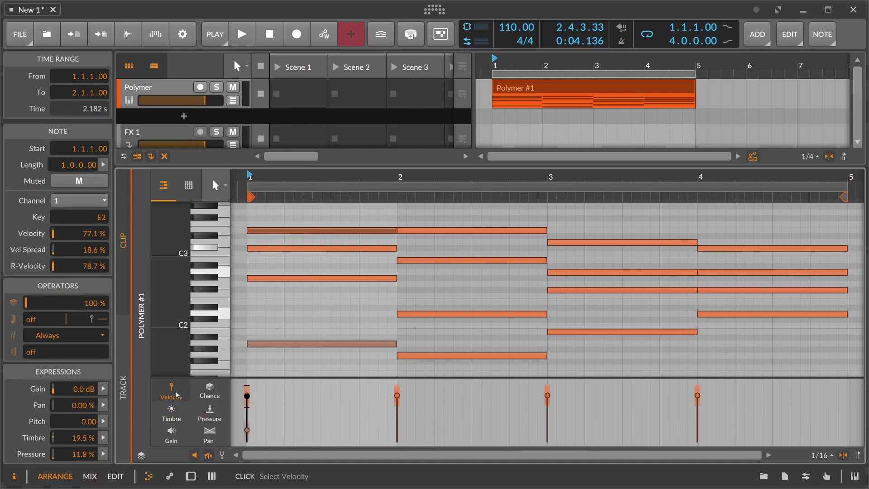
{"action": "double_click", "coordinate": [183, 113]}
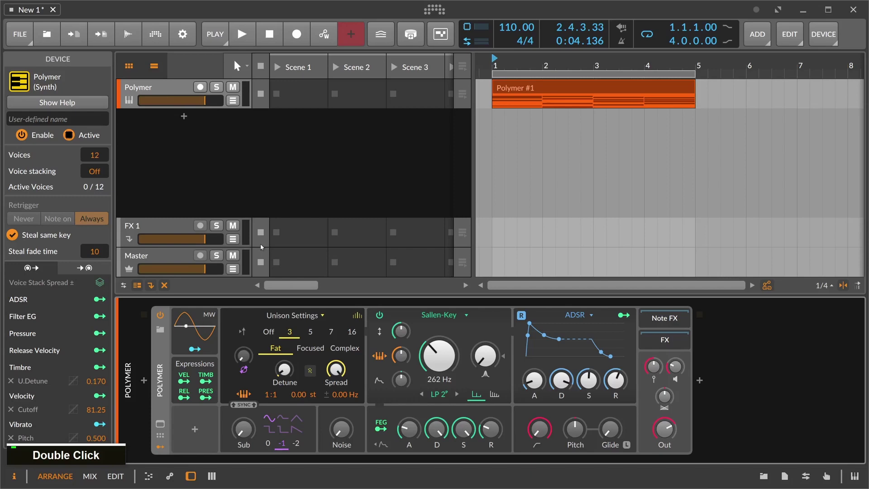
Step: Play the clip briefly to hear the modulation, then stop playback
{"action": "left_click", "coordinate": [248, 42]}
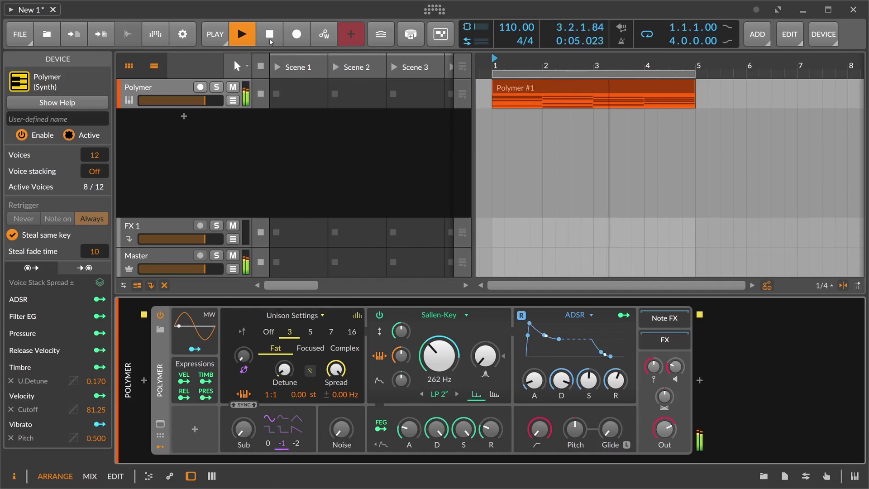
{"action": "key", "text": "space"}
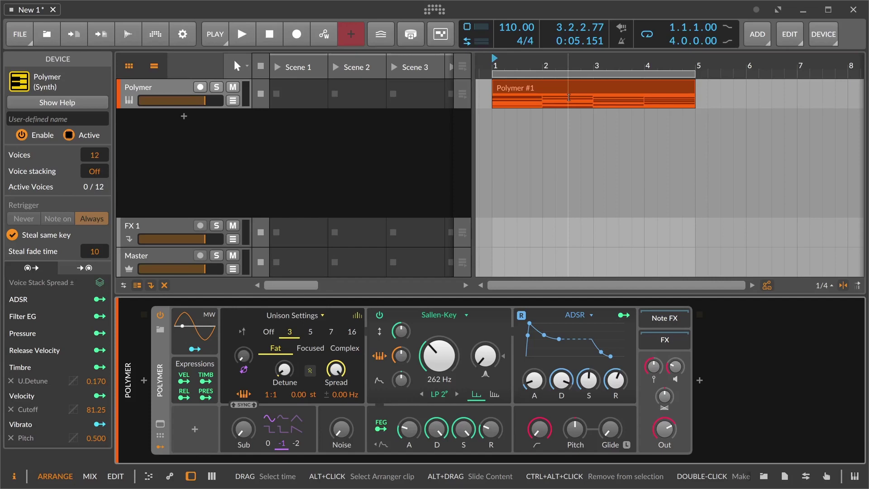
{"action": "left_click", "coordinate": [196, 362]}
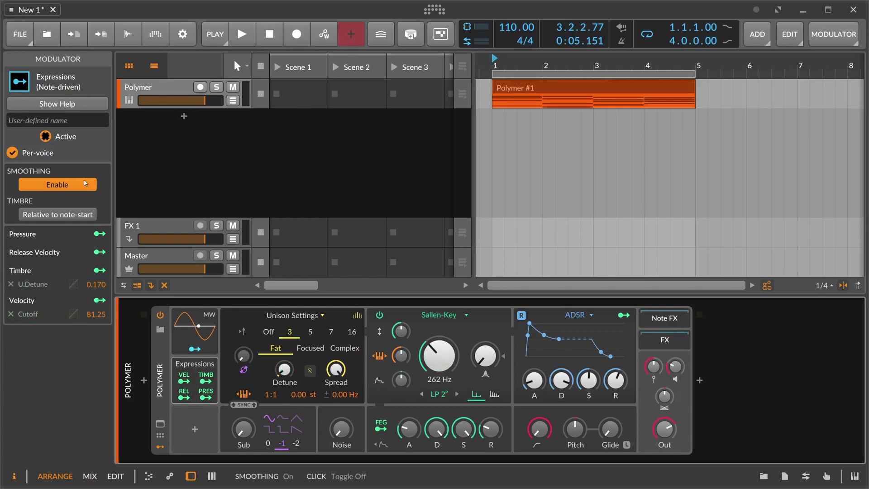
{"action": "left_click", "coordinate": [25, 183]}
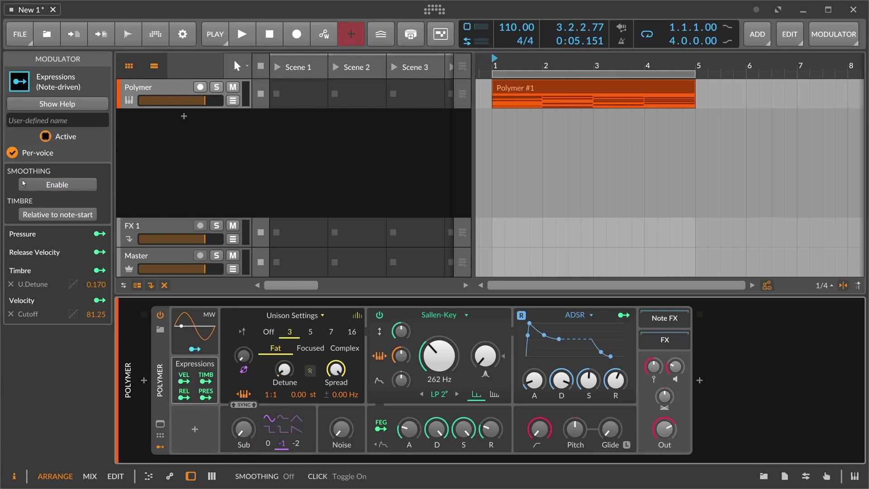
{"action": "left_click", "coordinate": [29, 187]}
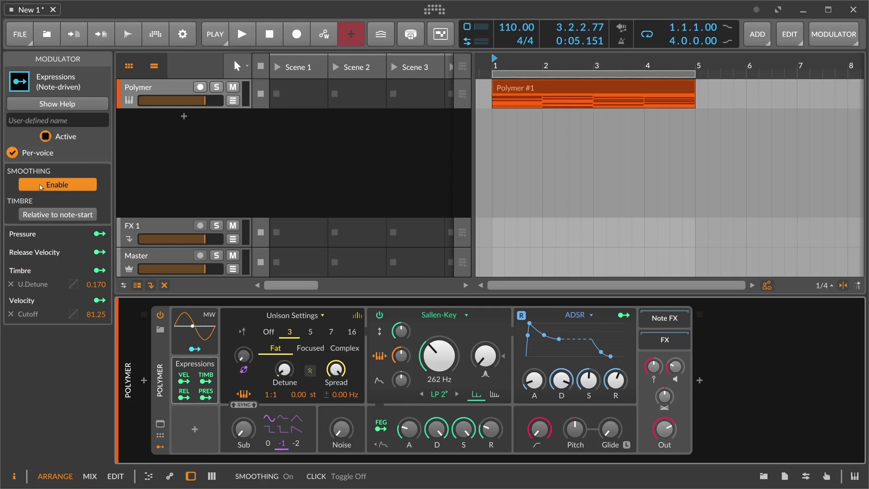
{"action": "left_click", "coordinate": [32, 217]}
{"action": "left_click", "coordinate": [52, 216]}
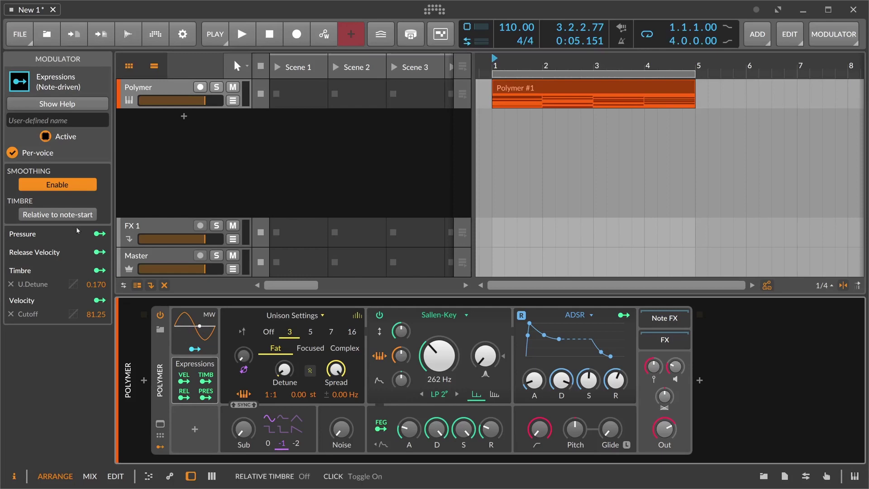
Step: Add a 32.00 timbre modulation to Polymer's filter cutoff
{"action": "left_click", "coordinate": [206, 381]}
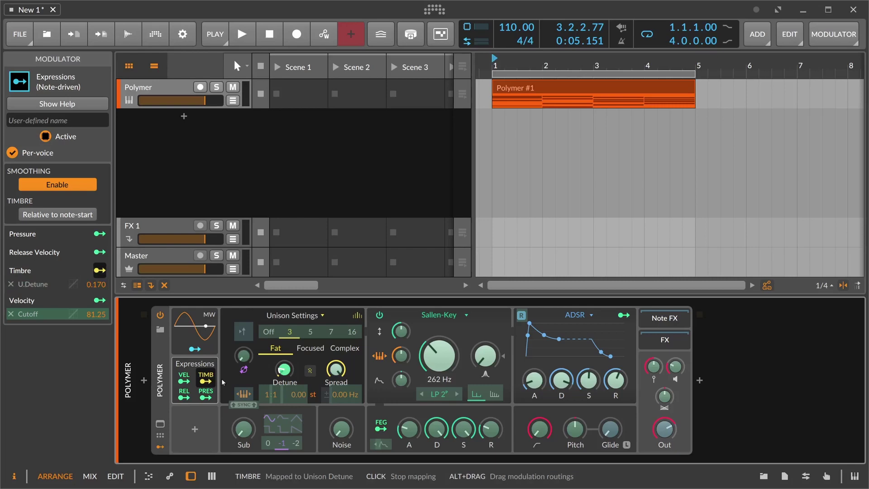
{"action": "left_click_drag", "start_coordinate": [433, 383], "coordinate": [431, 369]}
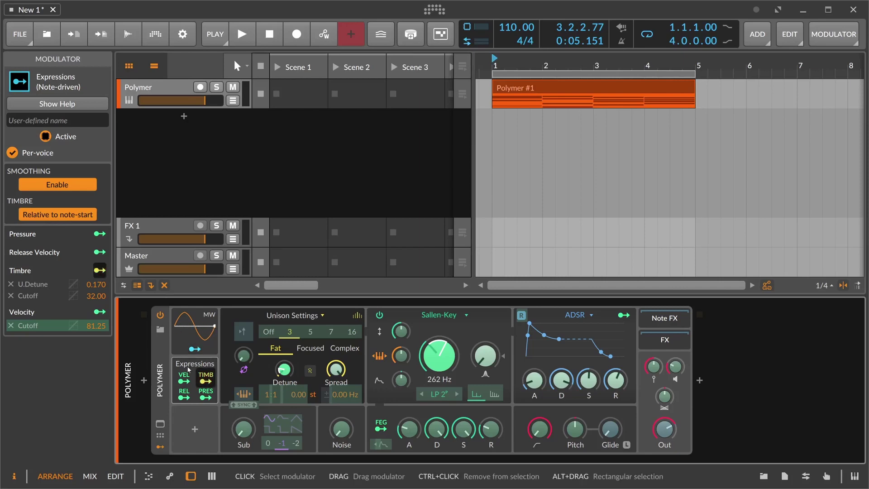
Step: Open the Expressions modulator help with F1, and turn relative timbre off and back on
{"action": "key", "text": "F1"}
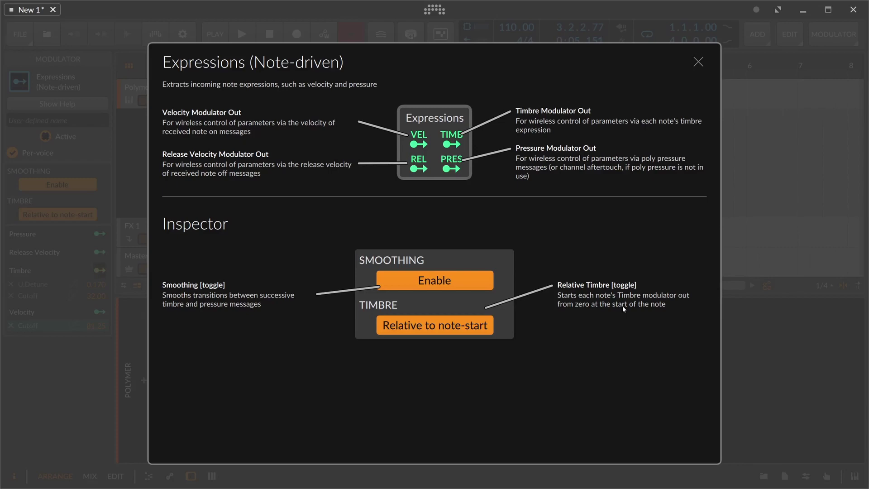
{"action": "left_click", "coordinate": [480, 324]}
{"action": "left_click", "coordinate": [479, 322]}
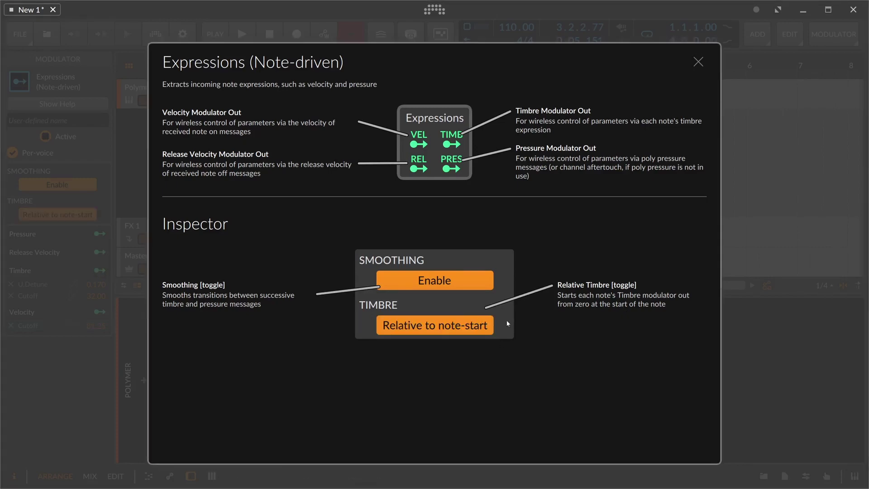